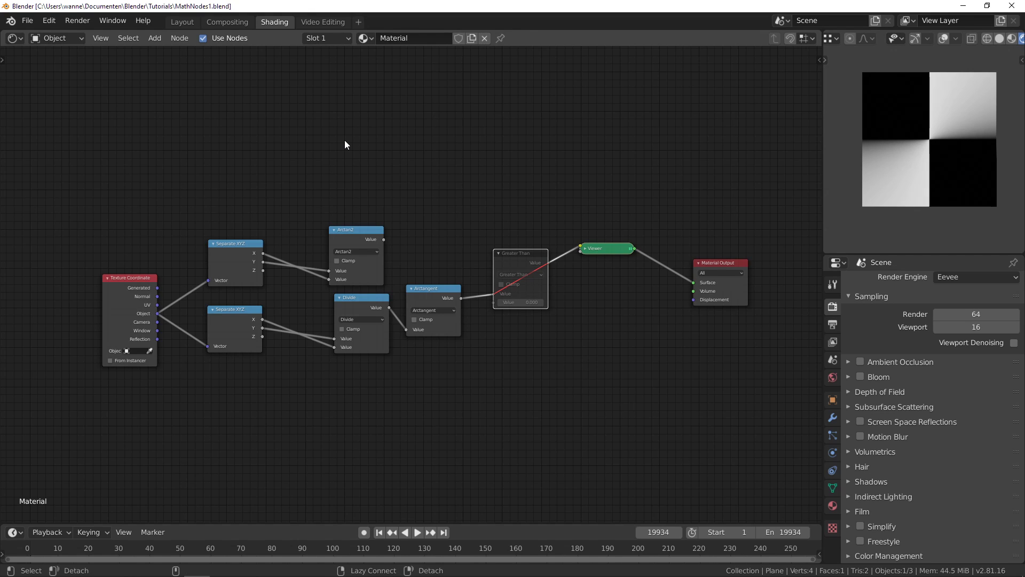
- Switch from Blender to the Firefox window showing the Desmos graph of sin(aπx)
key("alt+Tab")
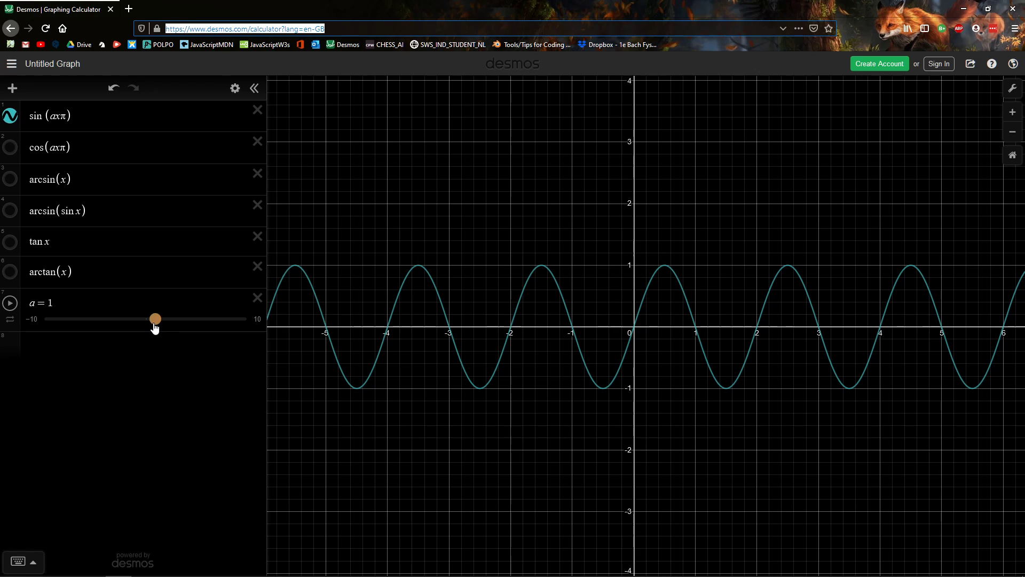
- Try different values of slider a, reset it to 1, zoom in, and change the sine to sin(axπ2)
mouse_move(155, 327)
left_mouse_down()
mouse_move(175, 324)
mouse_move(156, 329)
left_mouse_up()
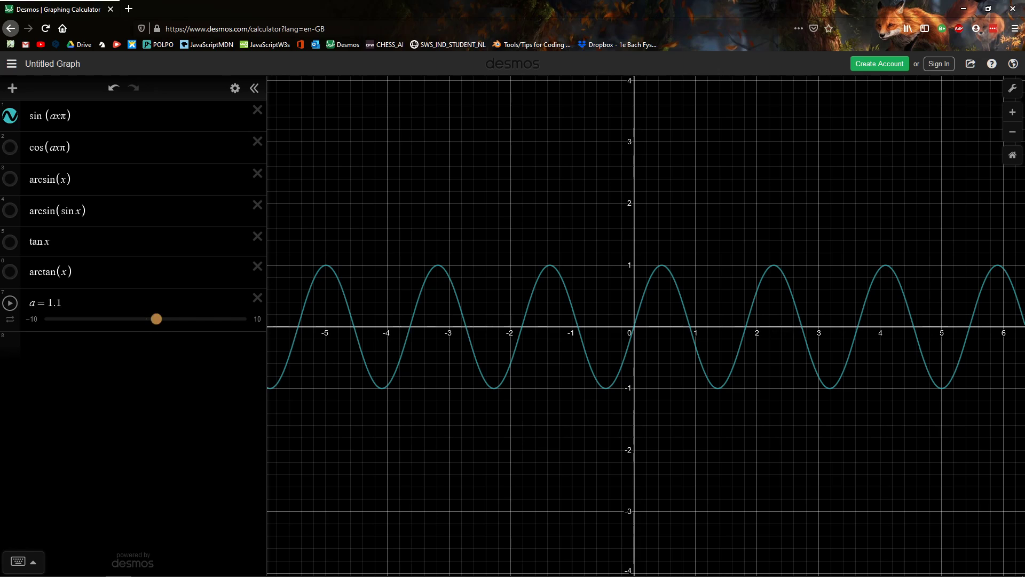
left_click(156, 318)
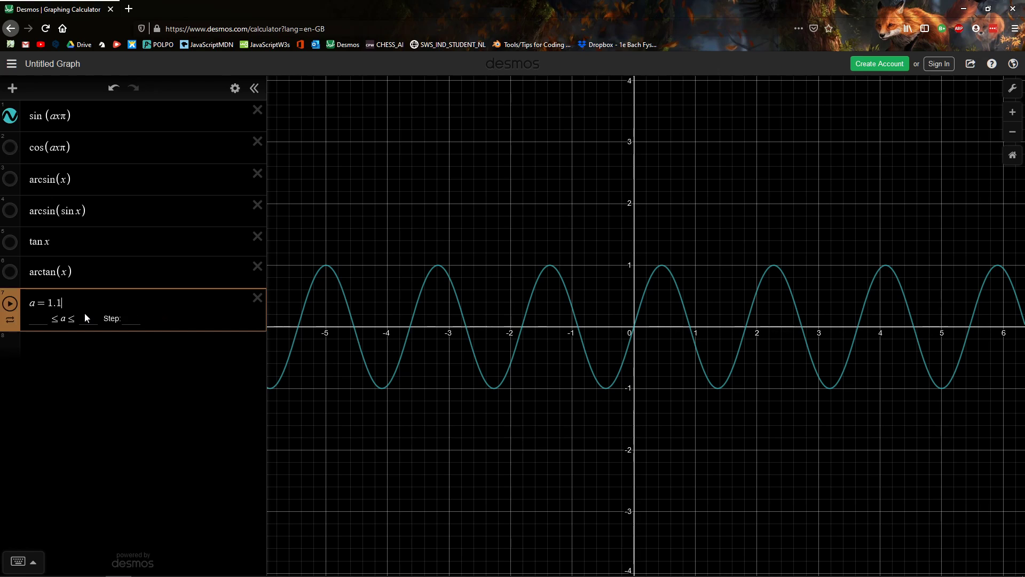
key("BackSpace")
key("BackSpace")
key("Return")
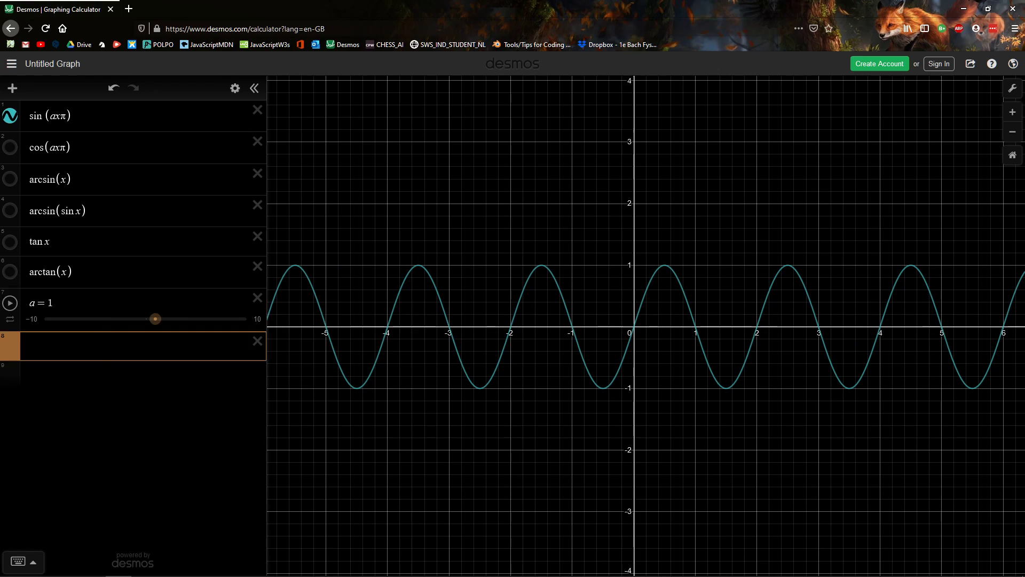
scroll(702, 317, "up", 3)
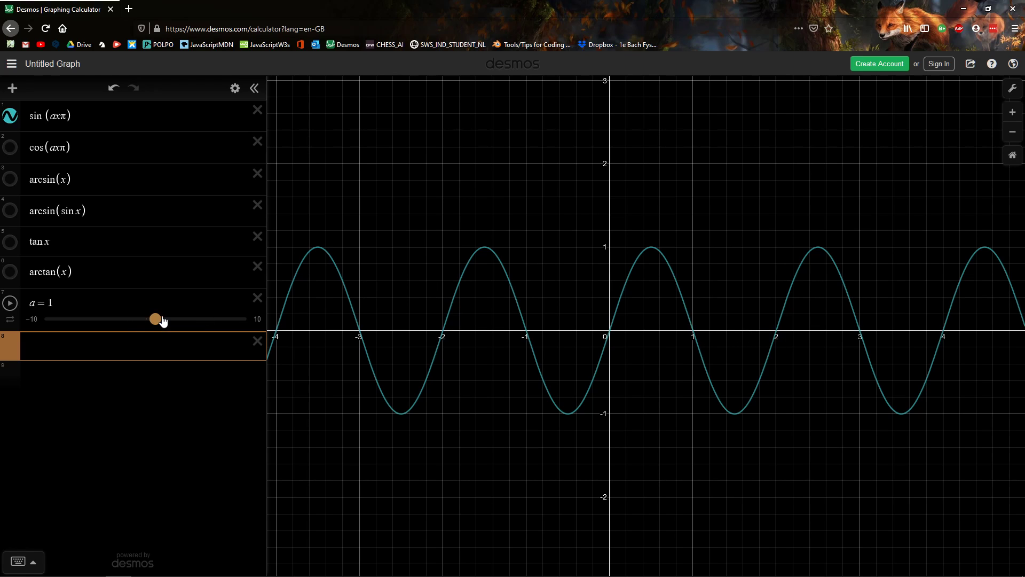
left_click(66, 116)
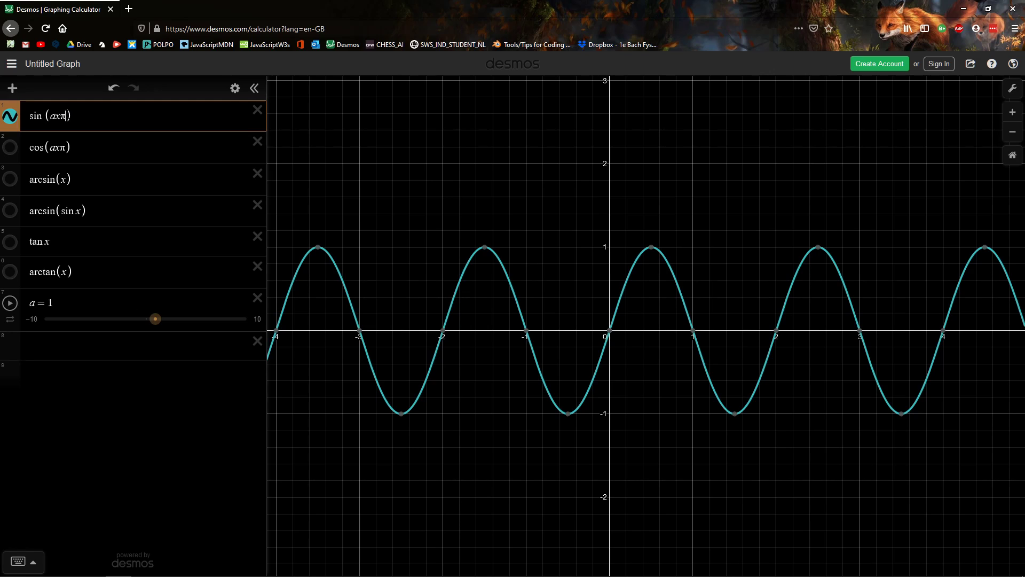
type("2")
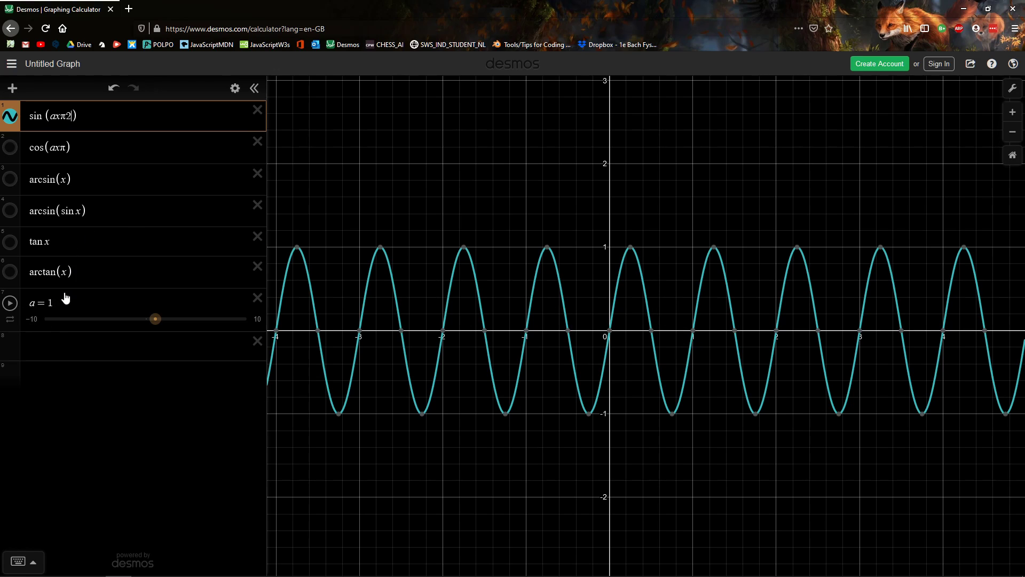
- Show cos(axπ) and arcsin(x), remove the sine's factor 2, and set a to 1.4
left_click(10, 147)
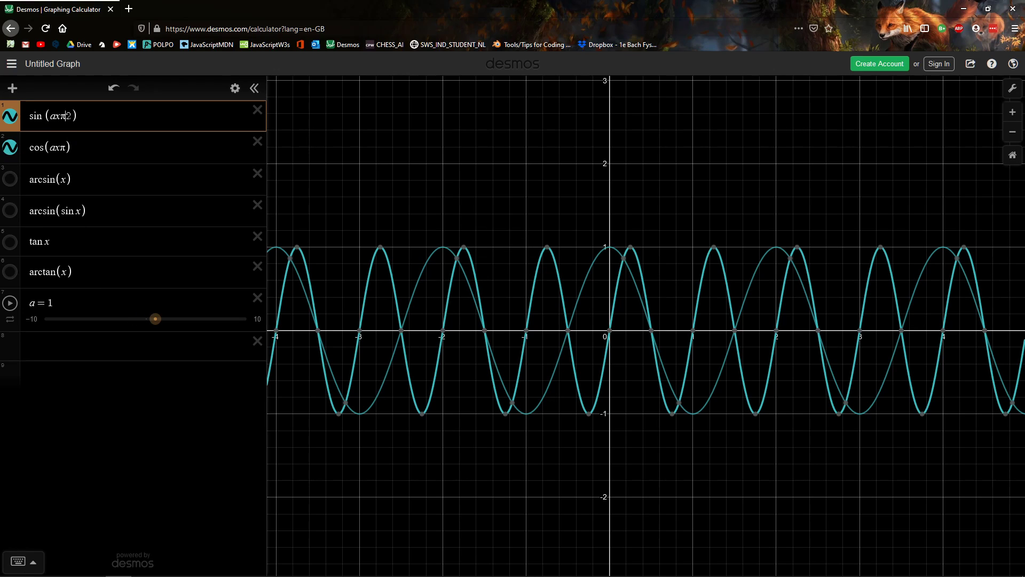
key("Delete")
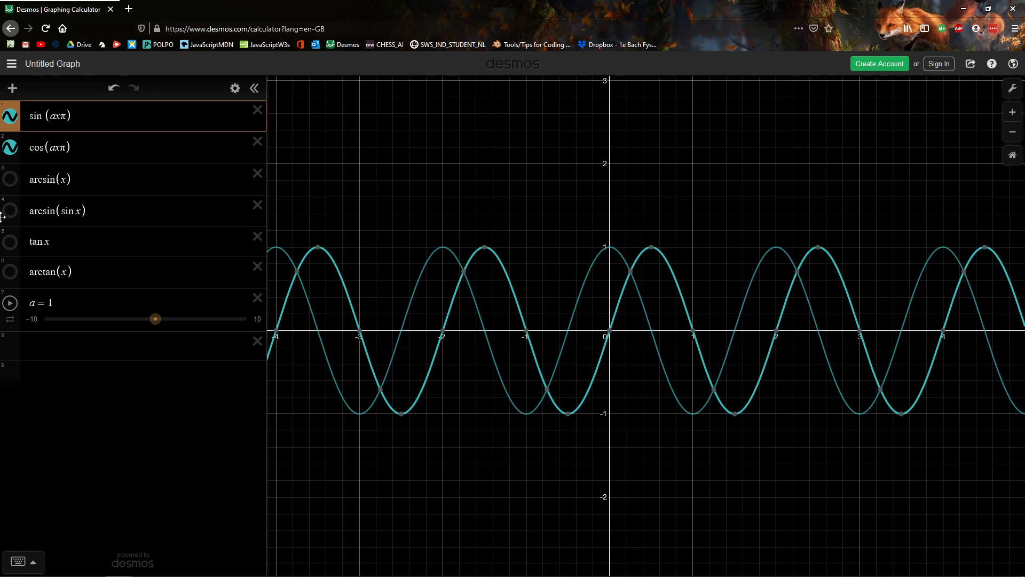
mouse_move(155, 327)
left_mouse_down()
mouse_move(176, 327)
mouse_move(160, 326)
left_mouse_up()
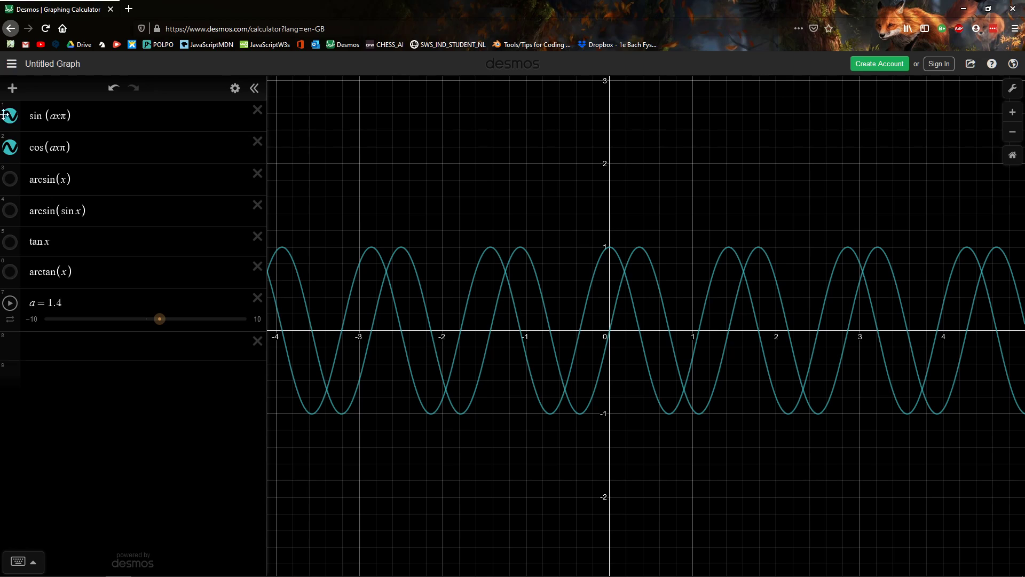
left_click(10, 179)
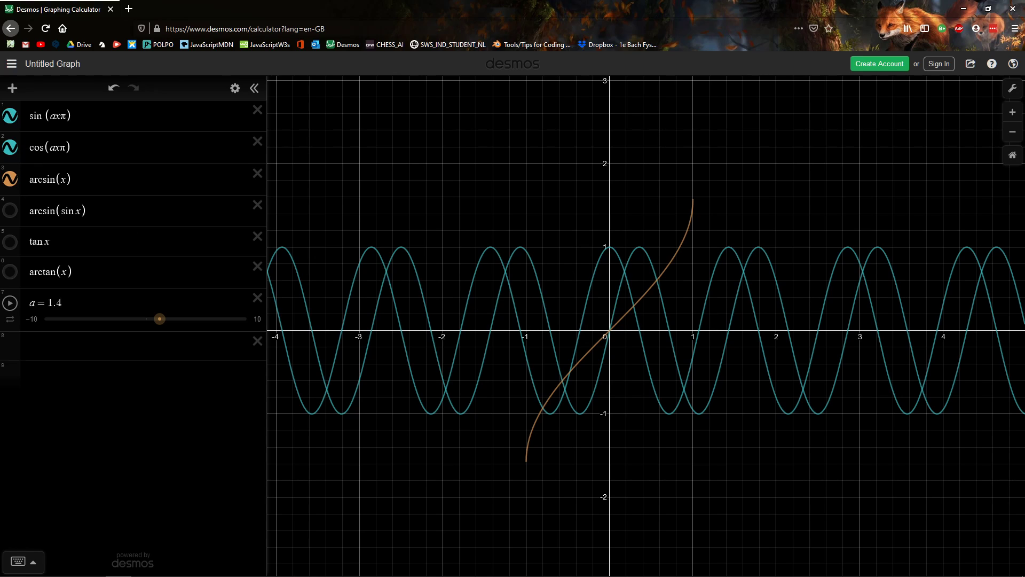
- Delete sin(axπ) and replace cos(axπ) with sin(x)
left_click(257, 113)
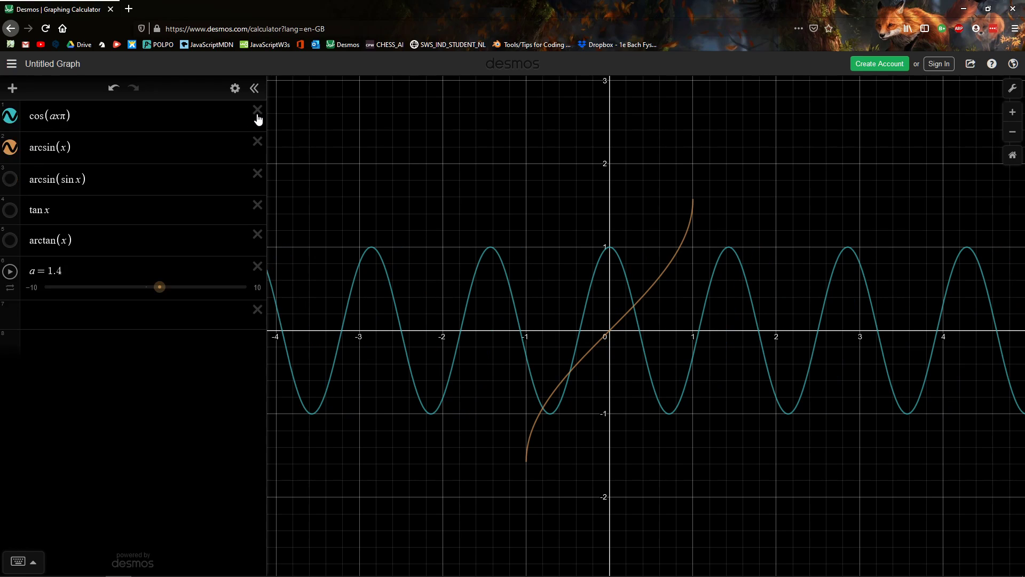
left_click_drag(72, 116, 22, 116)
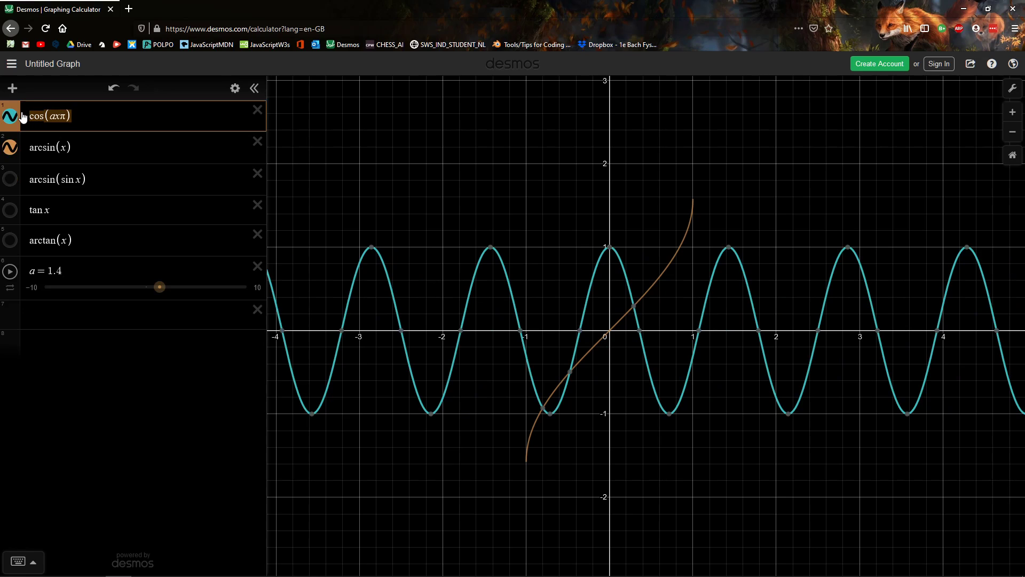
type("sin(x)")
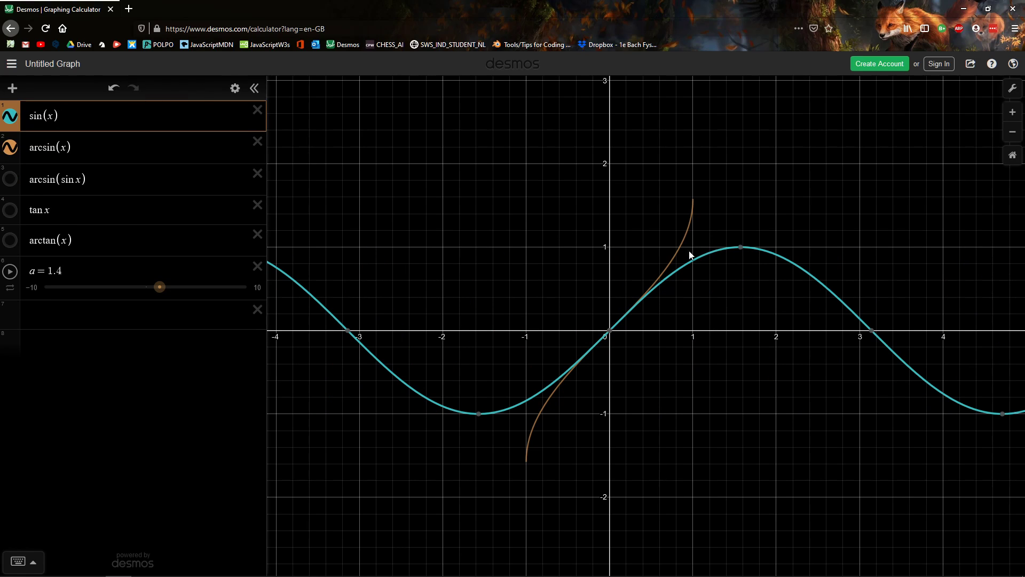
- Add the line y = x below arcsin(x) and adjust the graph zoom
left_click(87, 146)
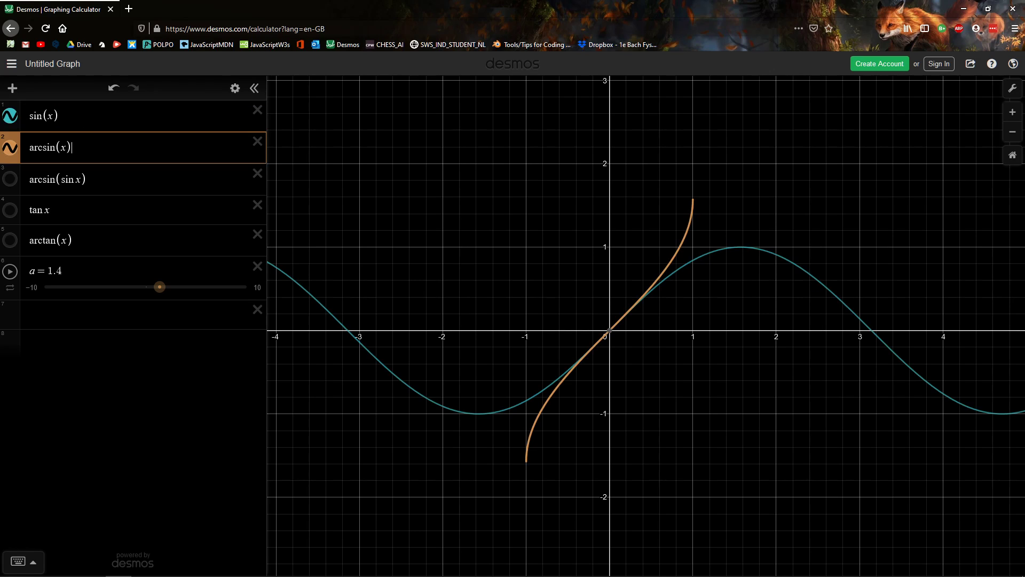
key("Return")
type("y=x")
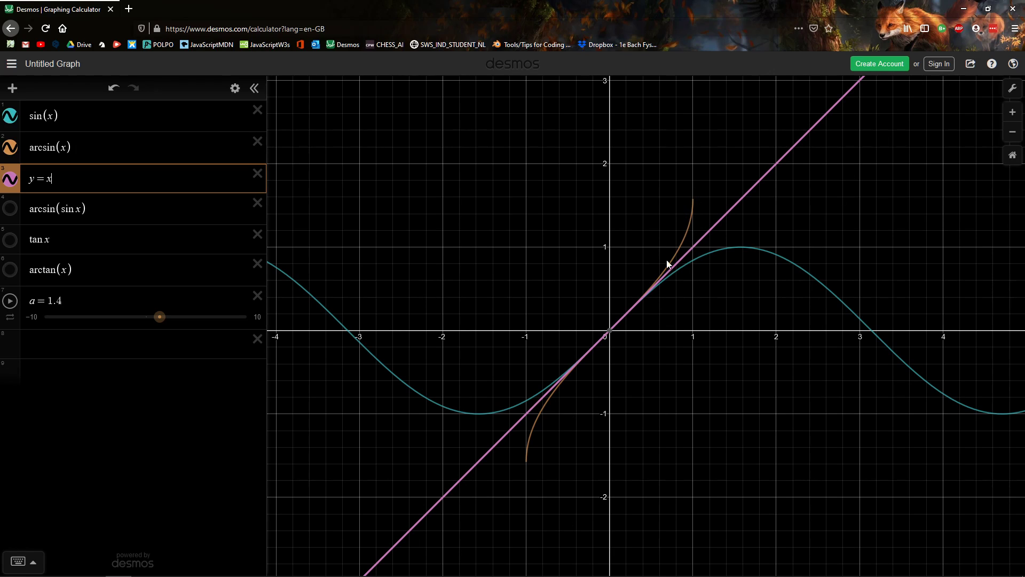
scroll(665, 267, "down", 3)
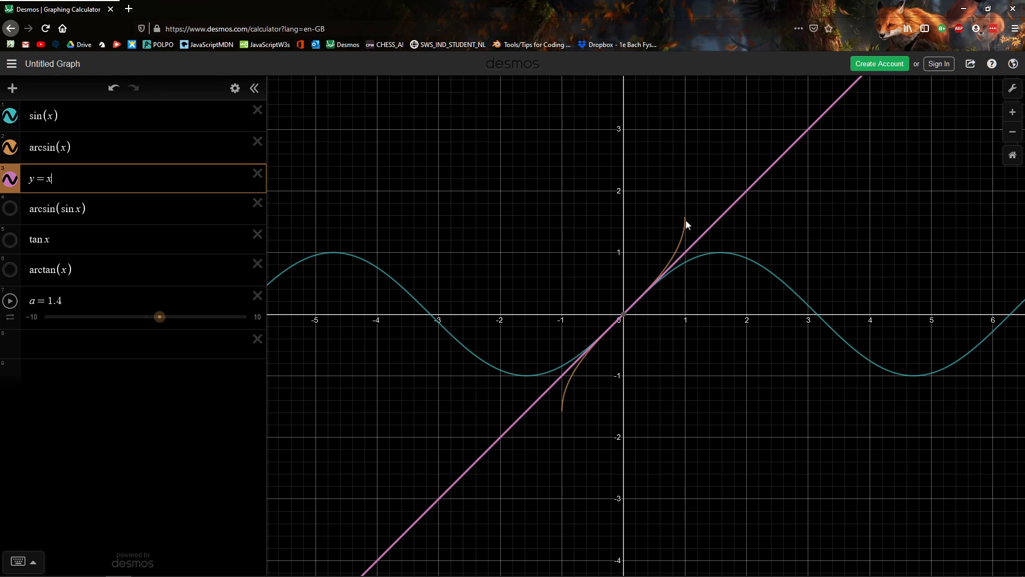
scroll(683, 238, "up", 3)
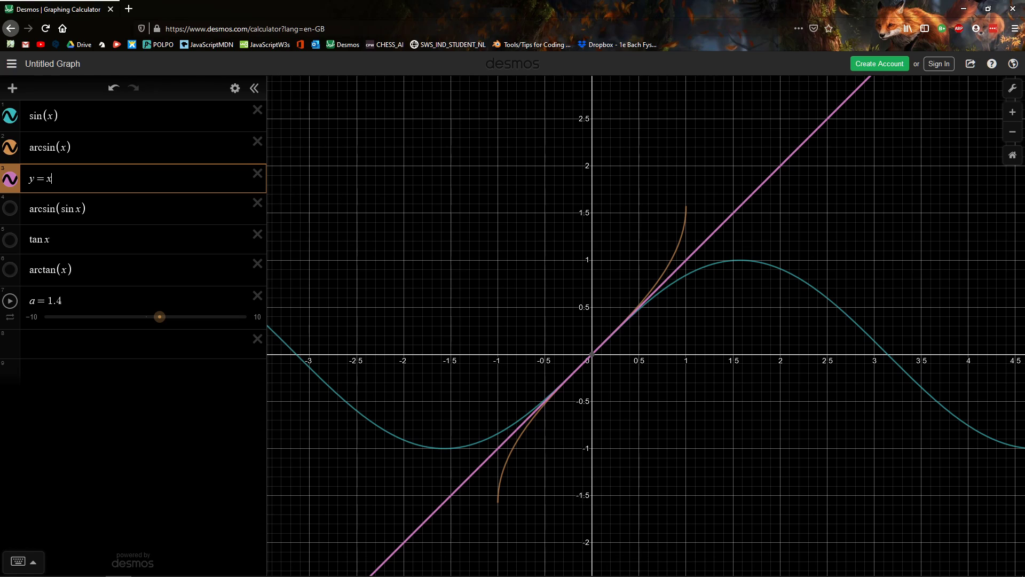
- Show arcsin(sin x) and add sin(arcsin x) as a new expression beneath it
left_click(16, 211)
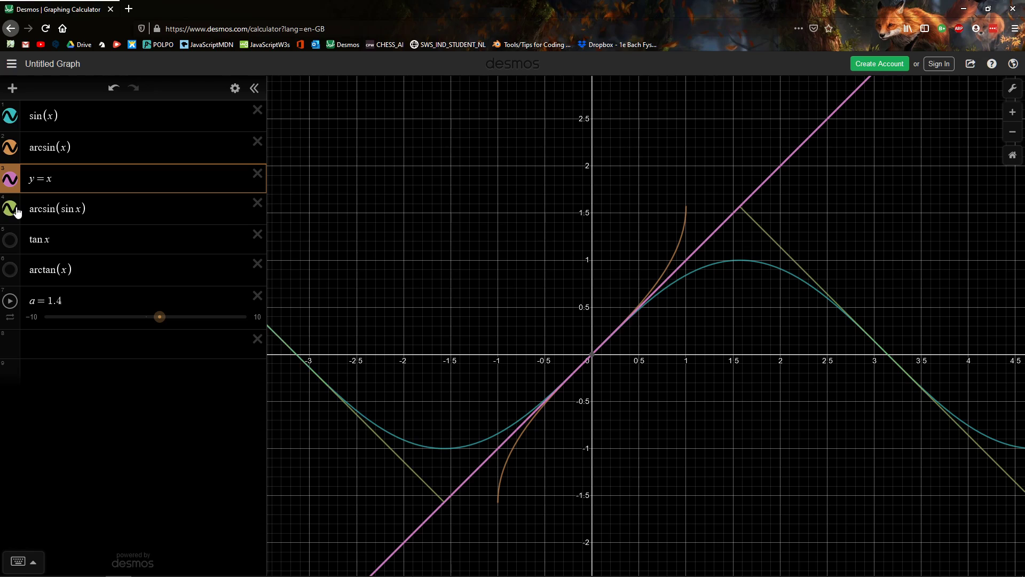
left_click(124, 214)
key("Return")
type("s")
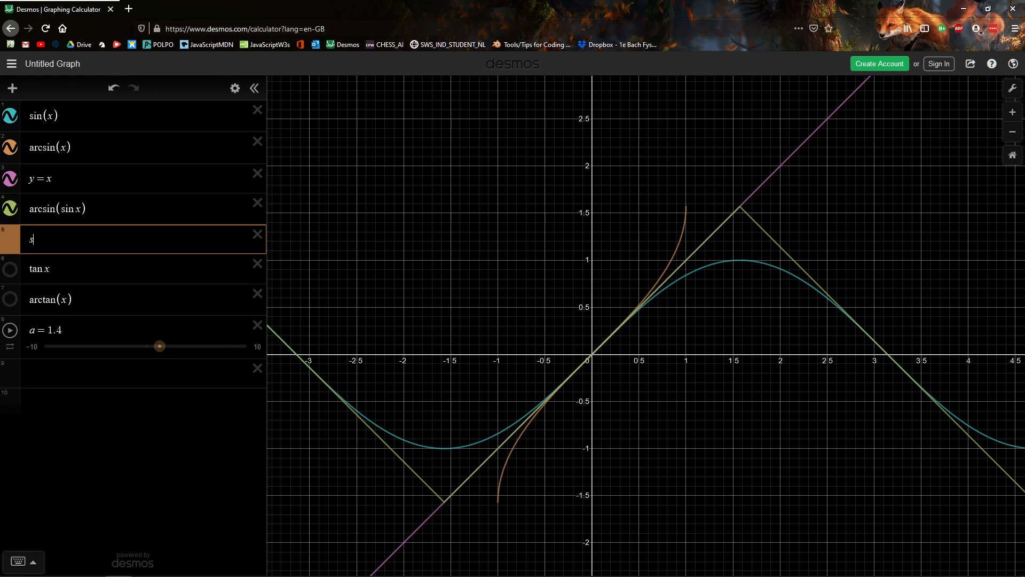
type("in(arcsin ")
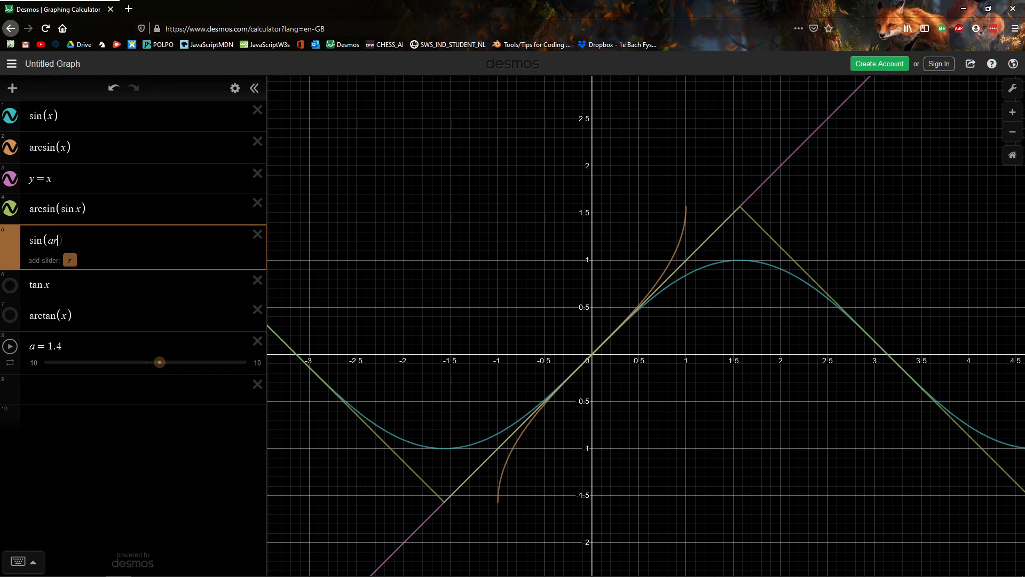
type("x)")
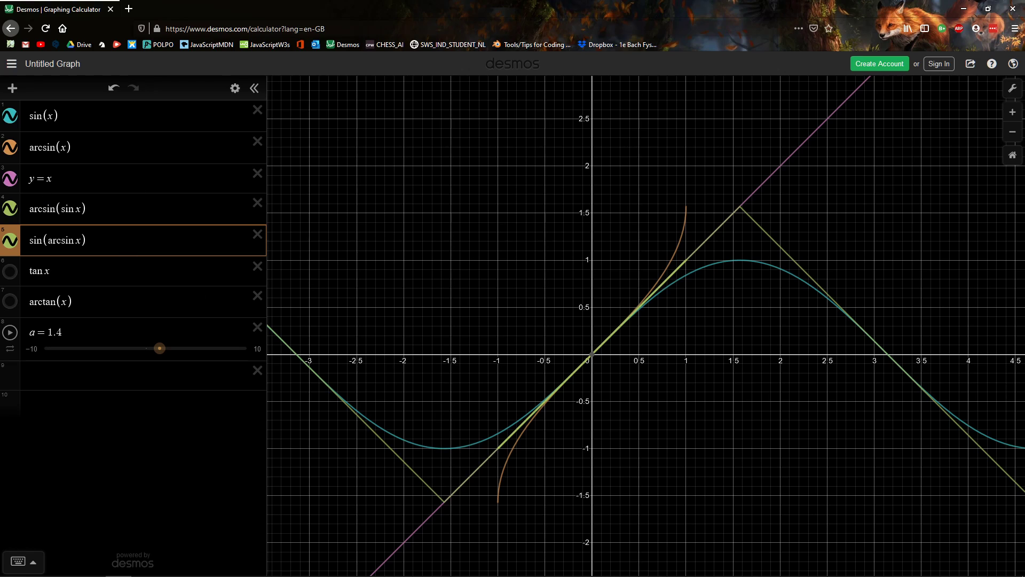
- Delete the y = x, arcsin(sin x) and sin(arcsin x) expressions
left_click(256, 179)
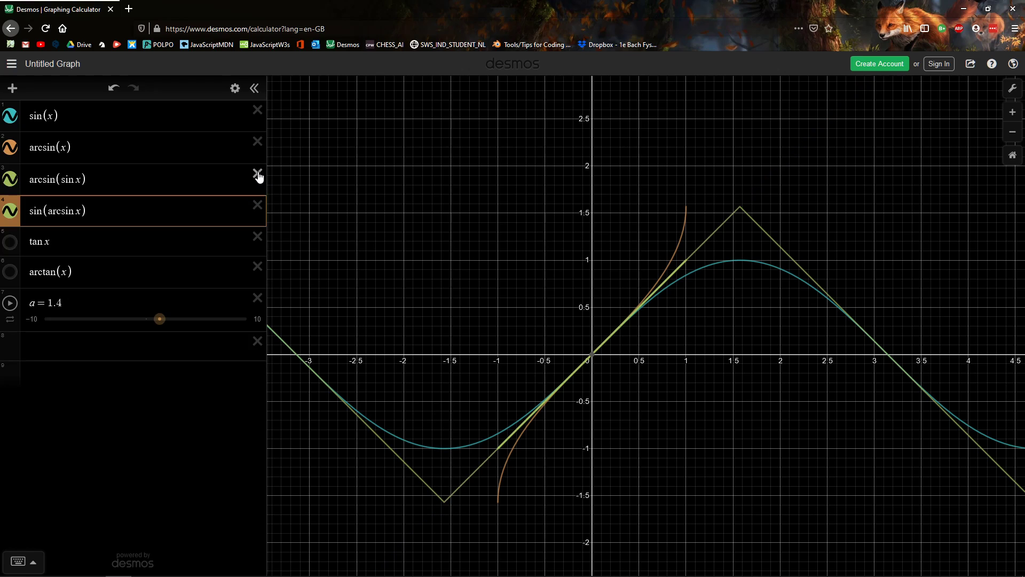
left_click(259, 178)
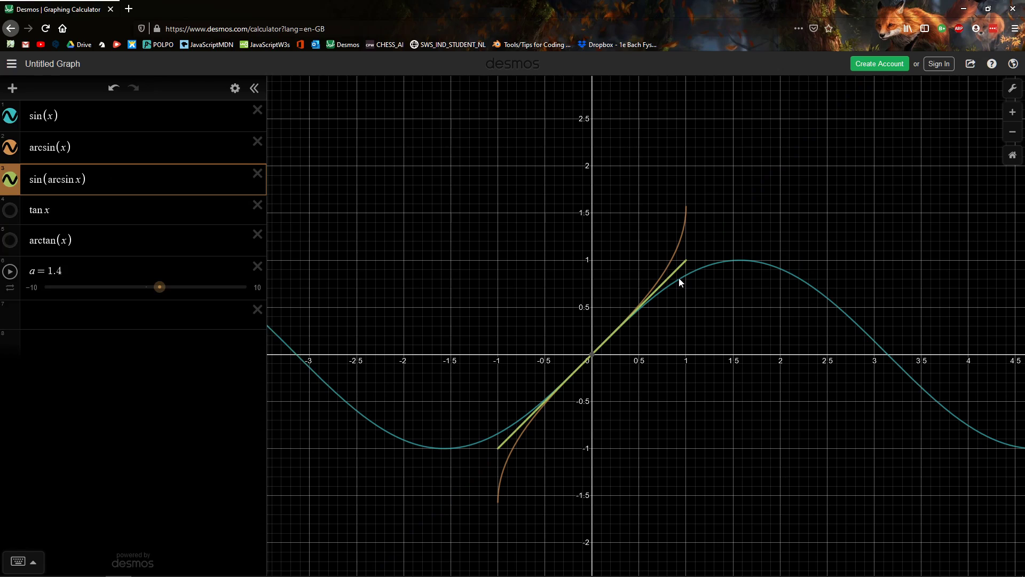
left_click(257, 173)
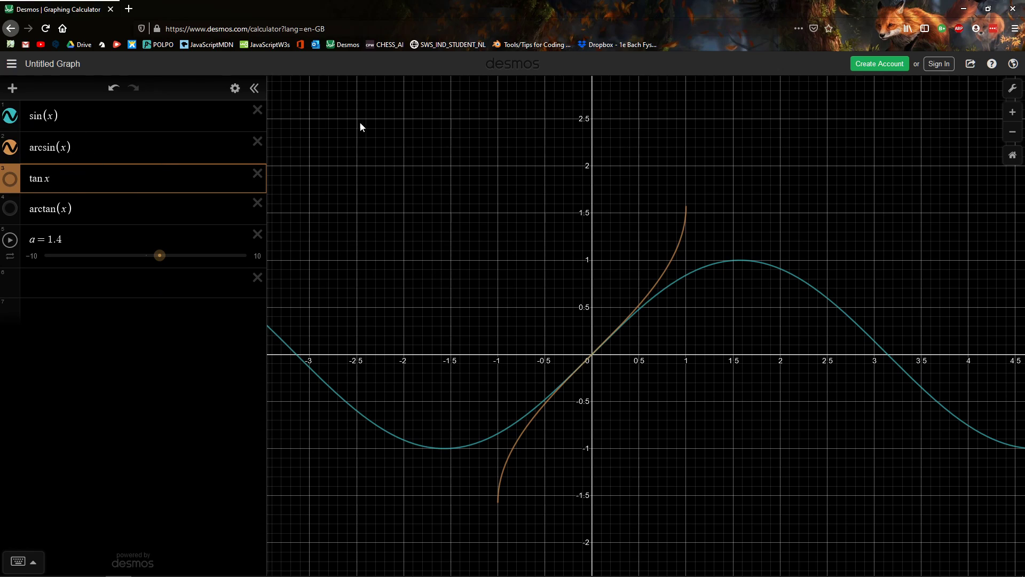
- Delete arcsin(x) and sin(x), then zoom out to see tan x's repeating branches
left_click(257, 142)
left_click(257, 110)
scroll(535, 310, "down", 5)
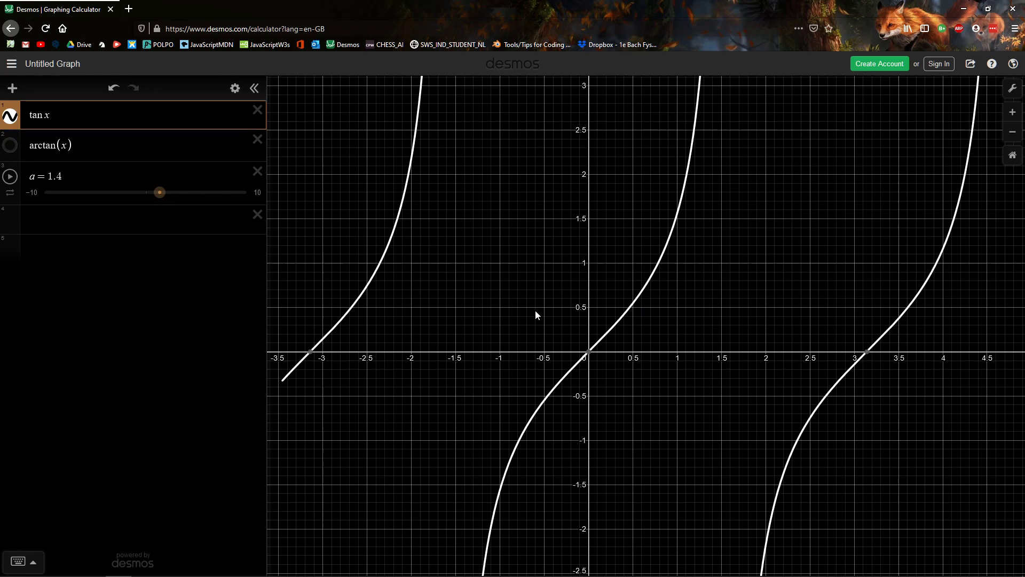
scroll(513, 473, "down", 3)
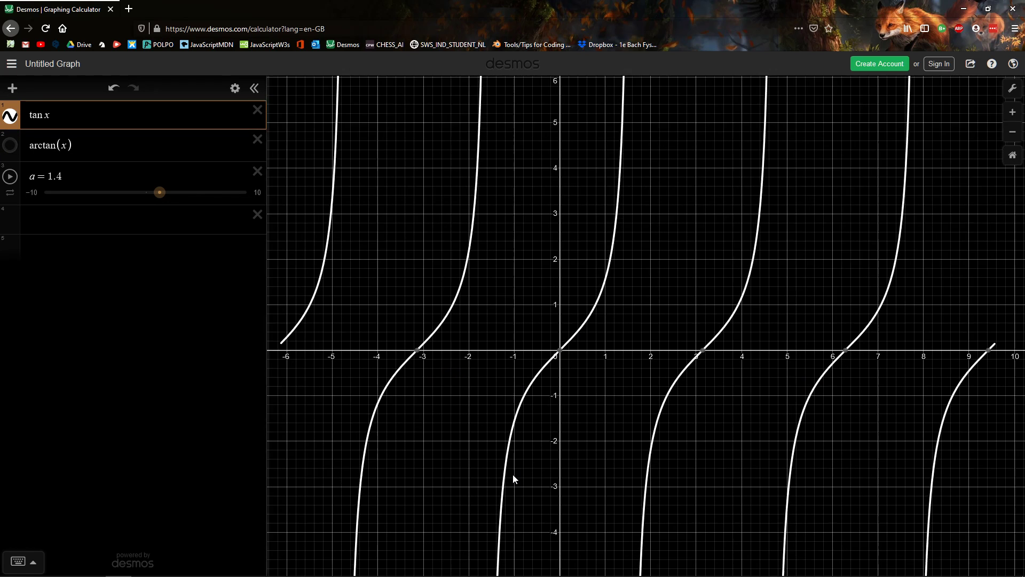
scroll(498, 407, "up", 5)
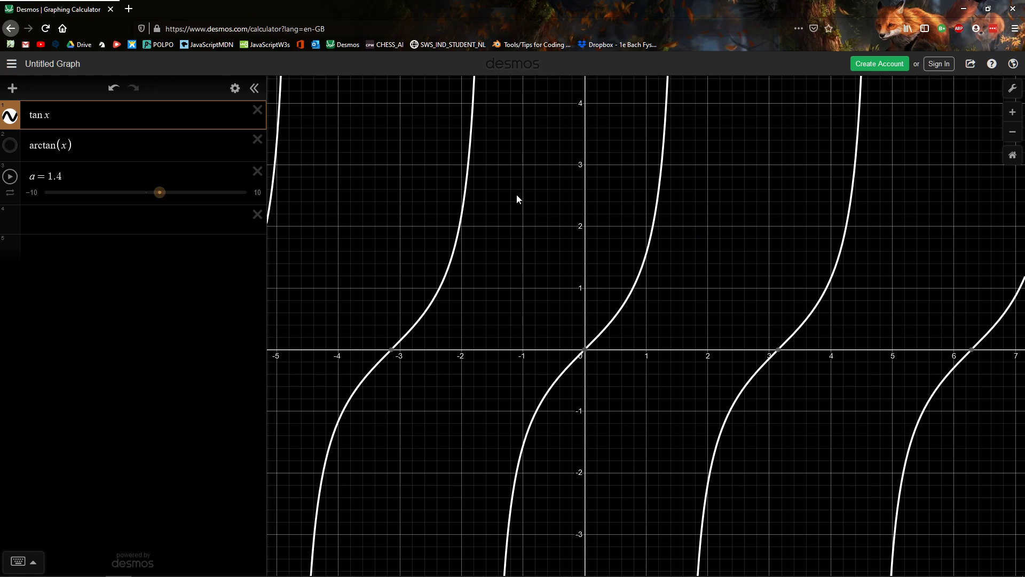
- Switch to GIMP showing the right-triangle sketch, 'soh cah toa' and the unit circle
key("alt+Tab")
key("alt+Tab")
key("alt+Tab")
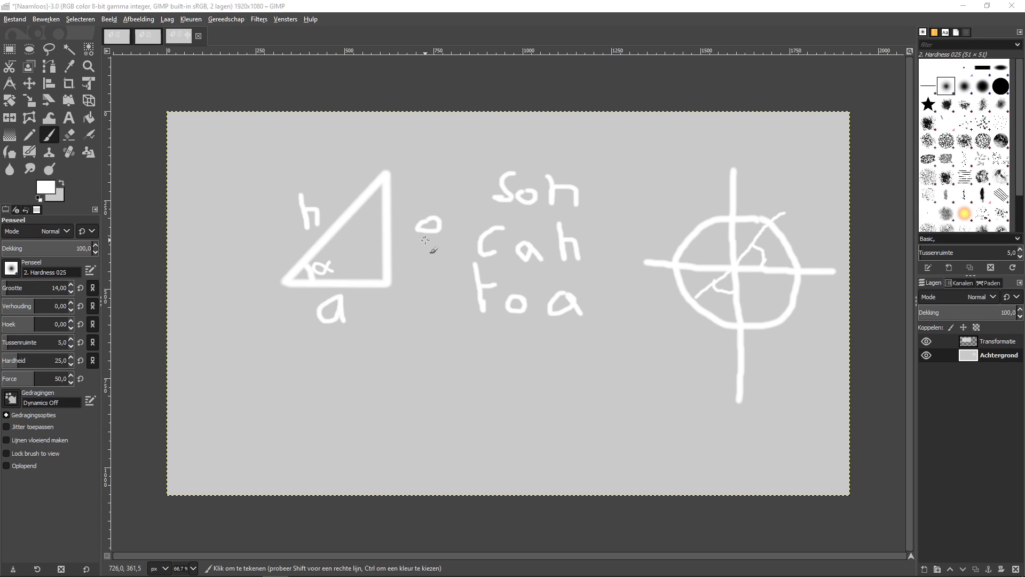
- Plot arctan(x) alongside tan x in Desmos, zoom out, then return to Blender
key("alt+Tab")
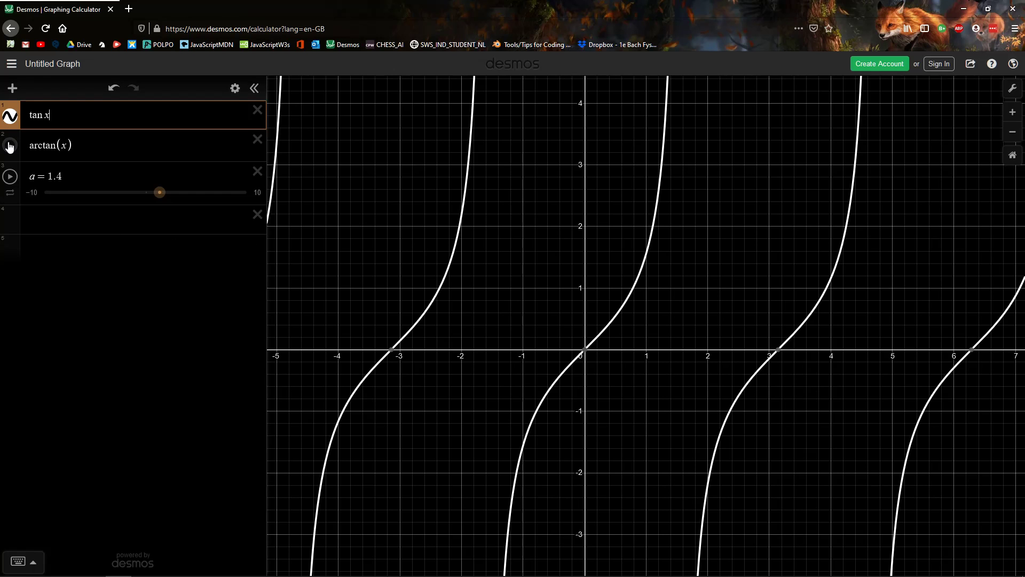
left_click(9, 144)
scroll(637, 367, "down", 3)
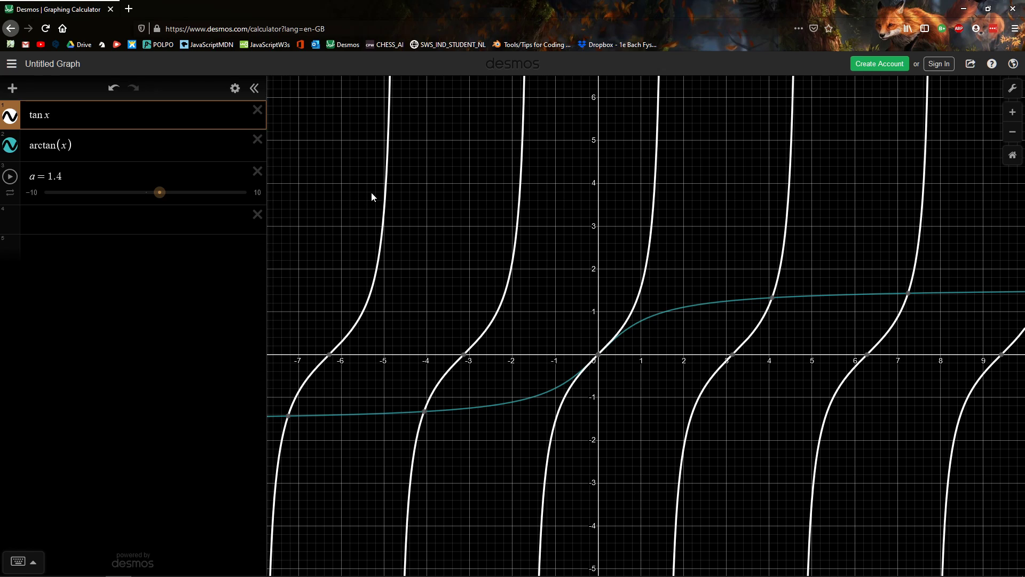
key("alt+Tab")
key("alt+Tab")
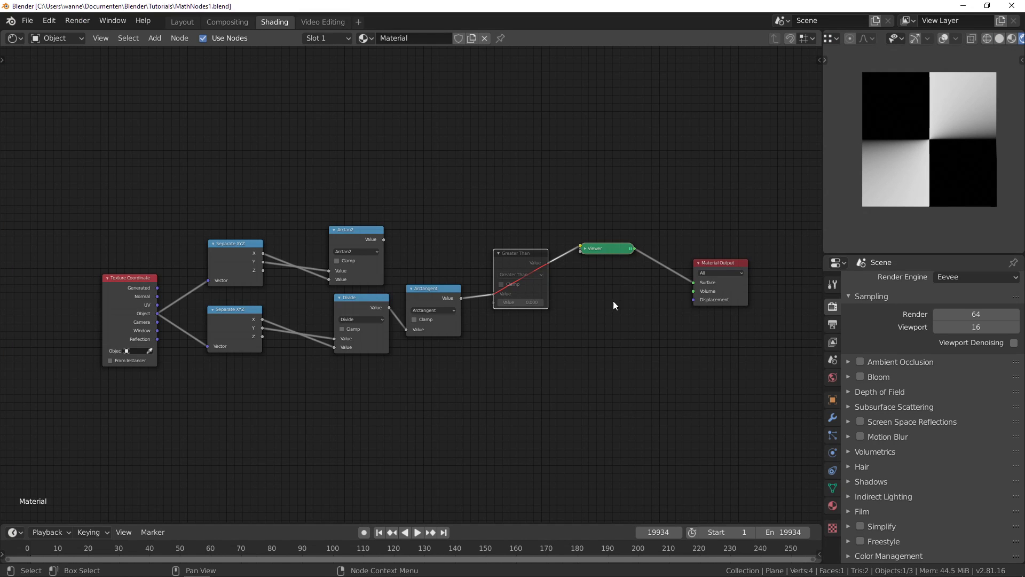
- Connect the Arctan2 node's output to the Viewer to preview it
scroll(613, 306, "up", 2)
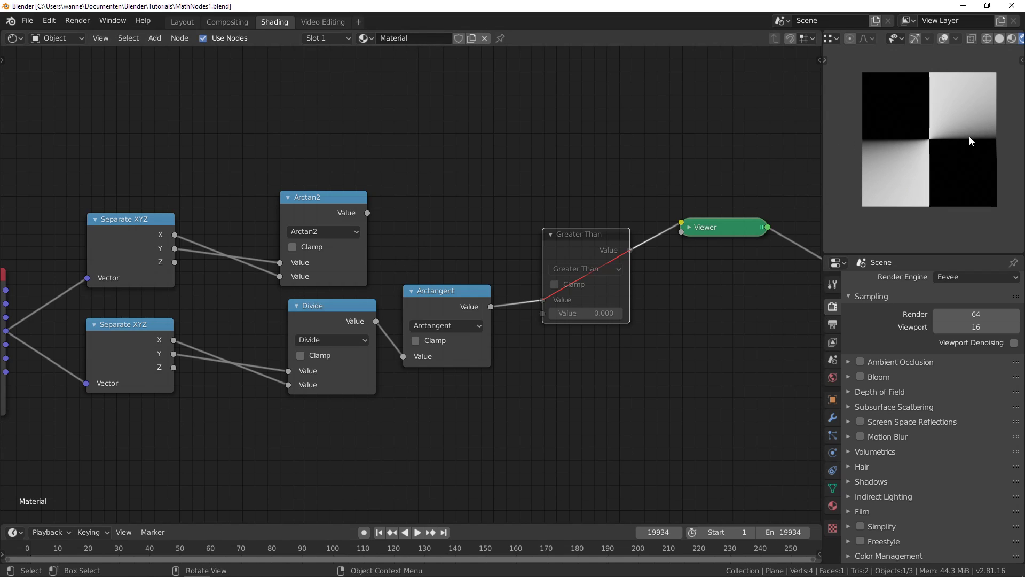
left_click(315, 211, "ctrl+shift")
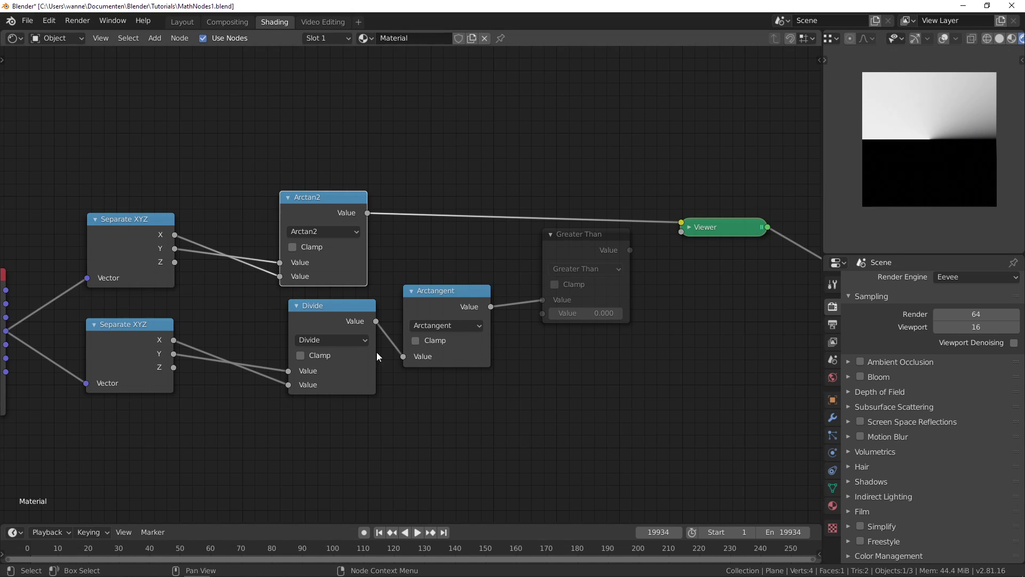
- Duplicate the Greater Than node onto the Arctan2–Viewer link and set its threshold to 2.9
left_click(587, 242)
key("shift+d")
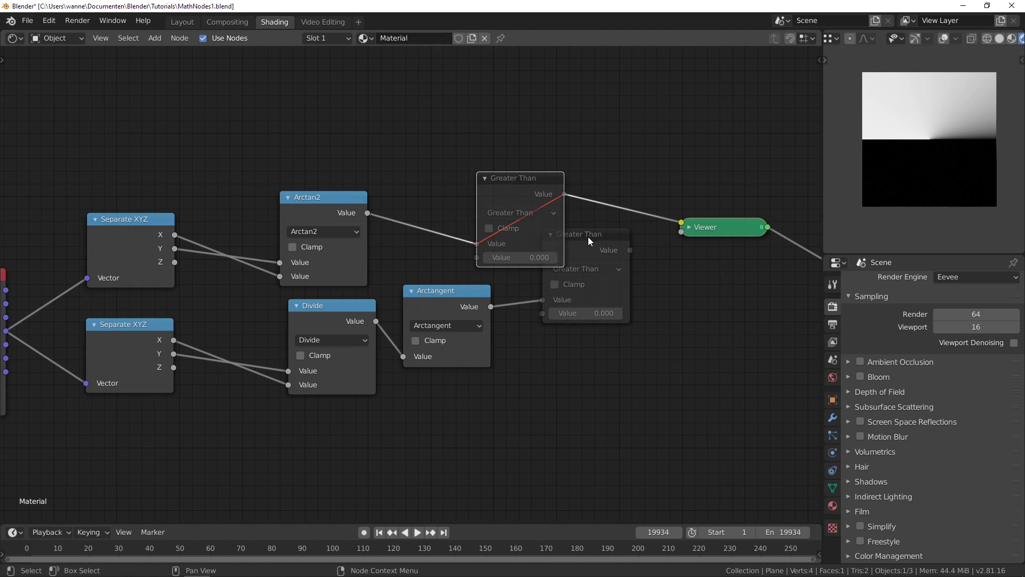
left_click(514, 178)
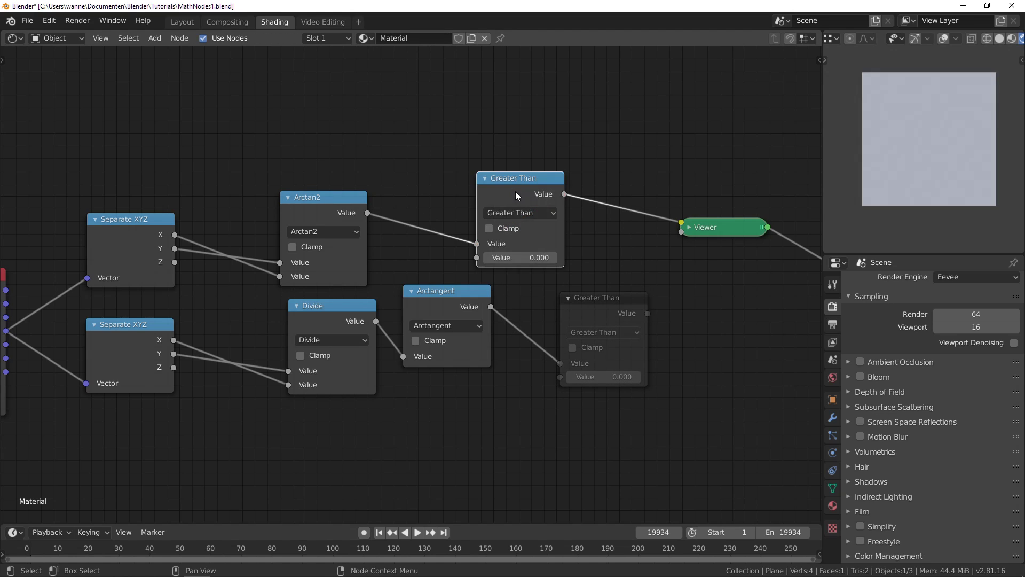
left_click_drag(521, 259, 470, 259)
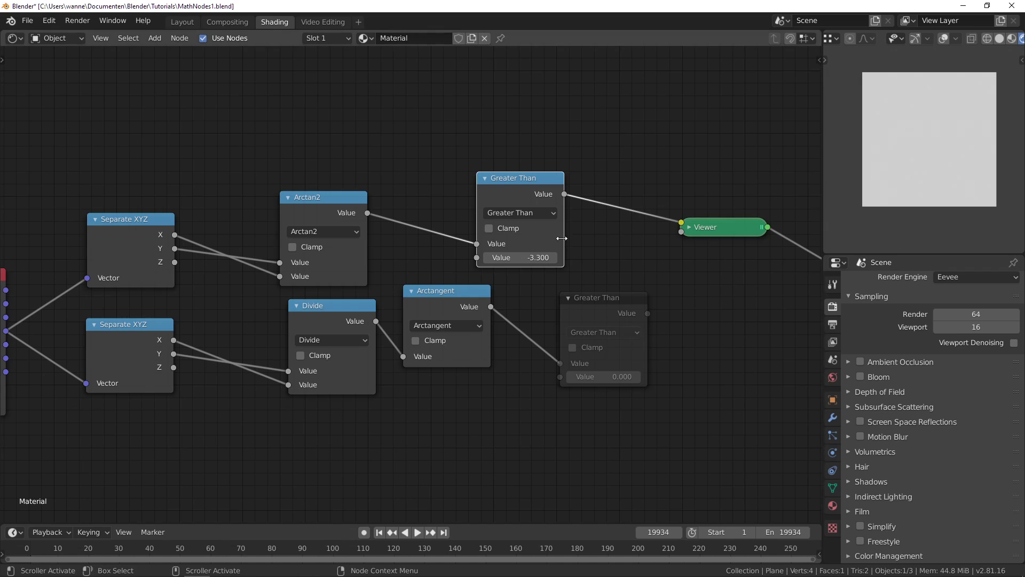
left_click_drag(521, 257, 559, 289)
- Preview and unmute the Arctangent-fed Greater Than node, setting its threshold to -0.2
left_click(588, 304, "ctrl+shift")
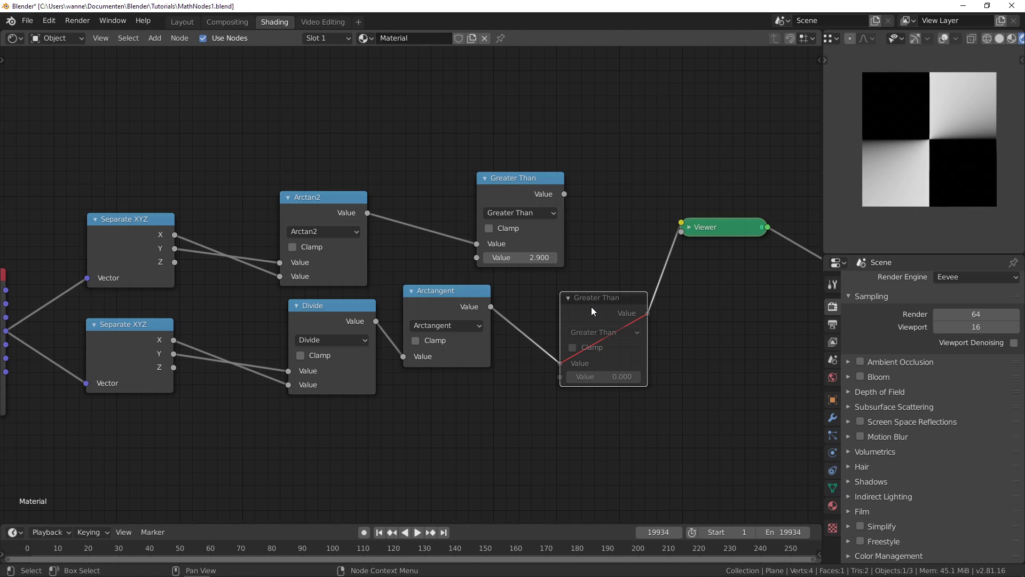
key("m")
mouse_move(604, 377)
left_mouse_down()
mouse_move(580, 377)
mouse_move(597, 376)
left_mouse_up()
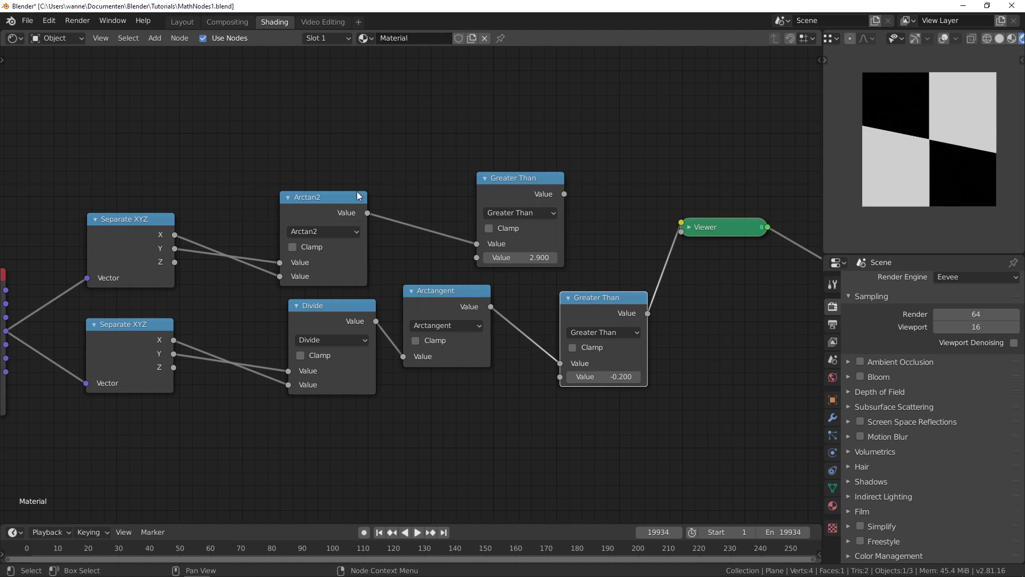
scroll(343, 171, "down", 3)
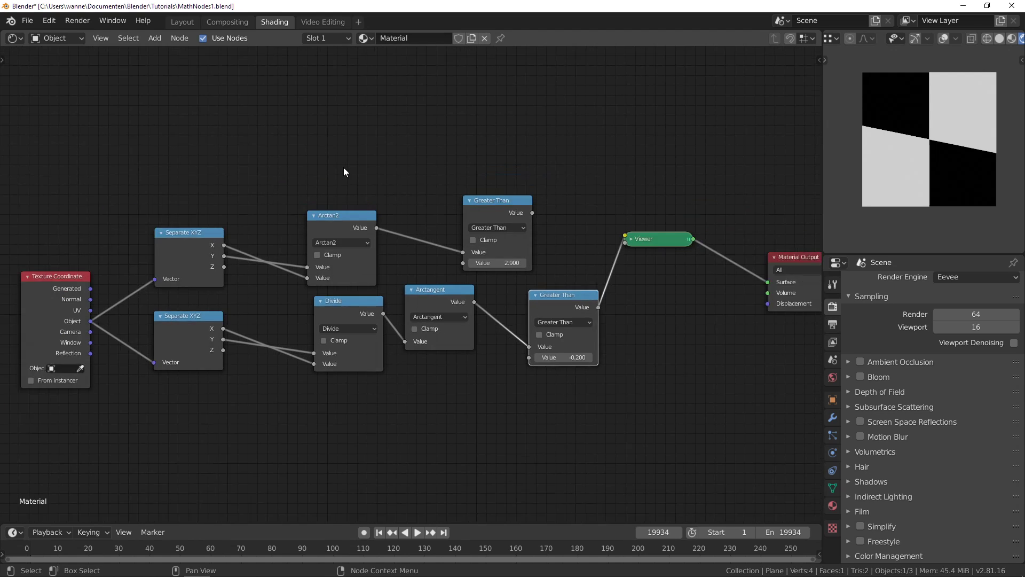
scroll(319, 177, "up", 1)
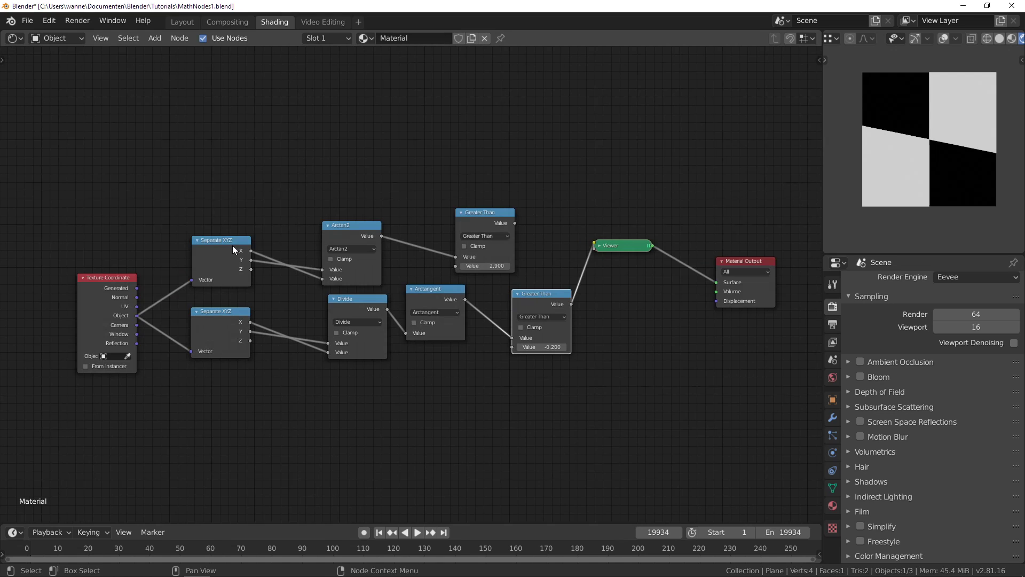
scroll(284, 177, "down", 1)
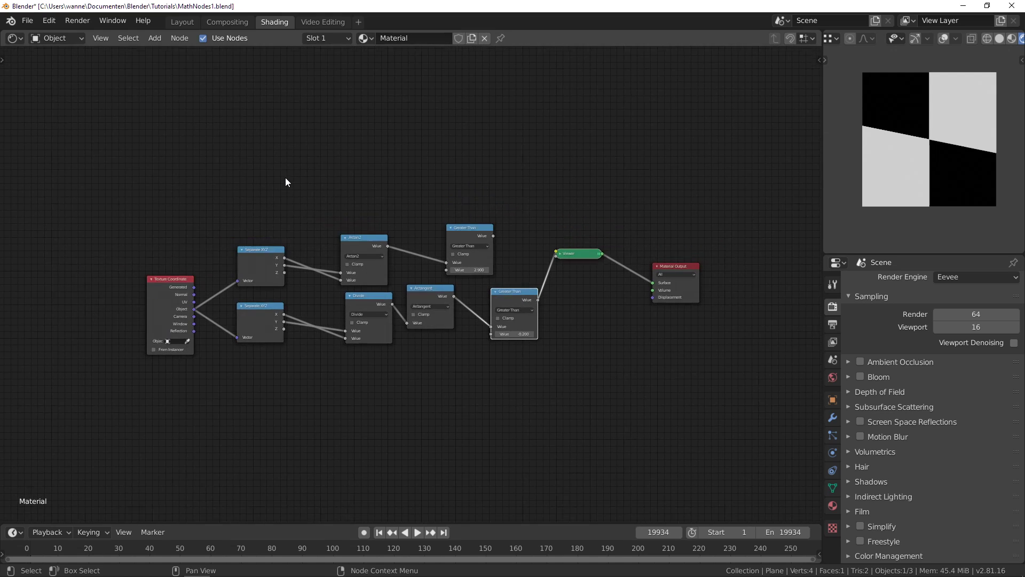
scroll(286, 176, "up", 2)
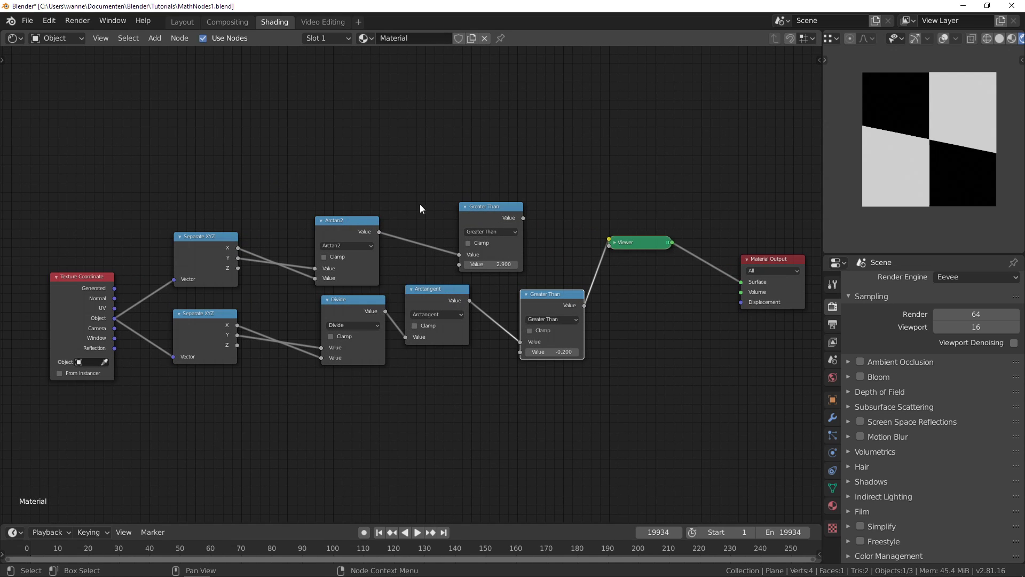